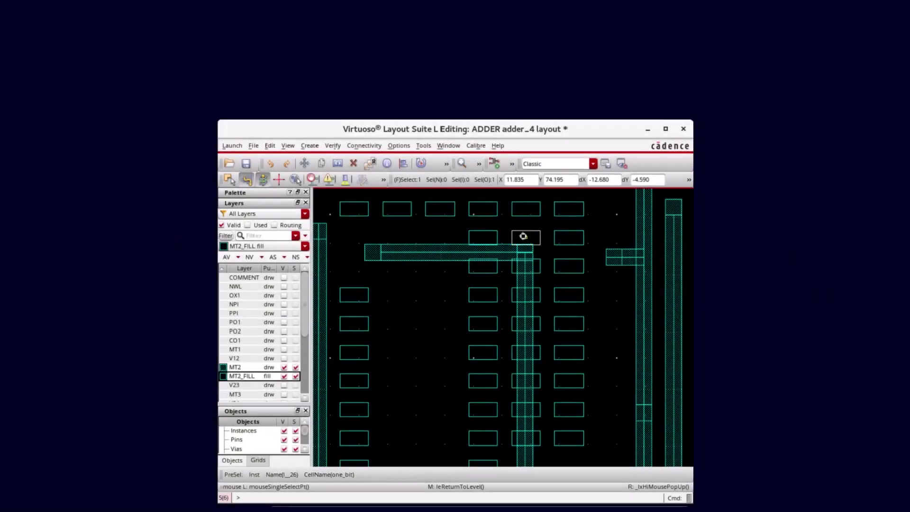
# Delete one MT2_FILL rectangle from adder_4 and select the next two fill rectangles
pyautogui.press('Delete')
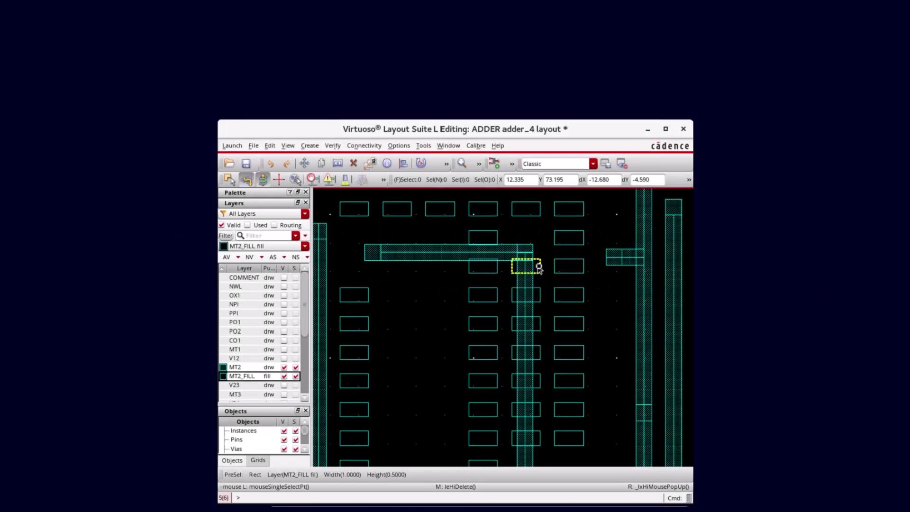
pyautogui.click(540, 295)
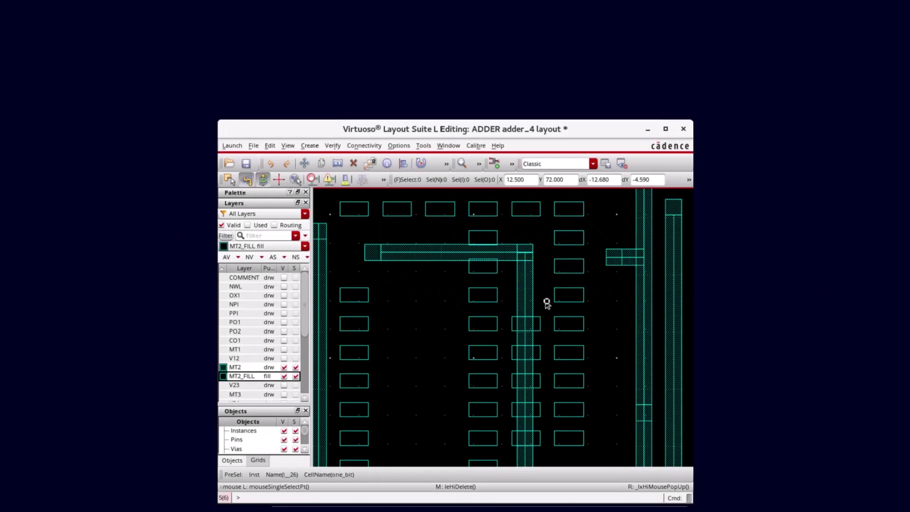
pyautogui.click(543, 323)
# Delete the last selected fill rectangle and review the Inputs, Outputs and Run Control settings
pyautogui.press('Delete')
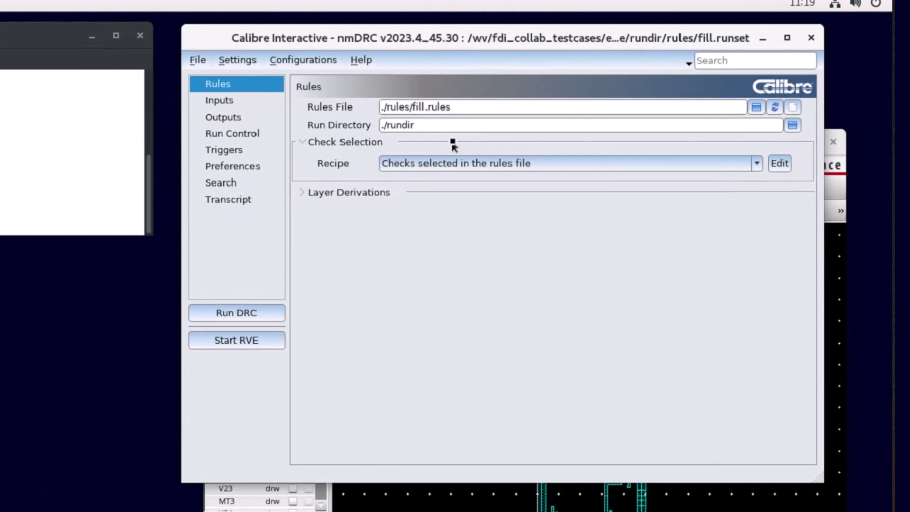
pyautogui.click(257, 101)
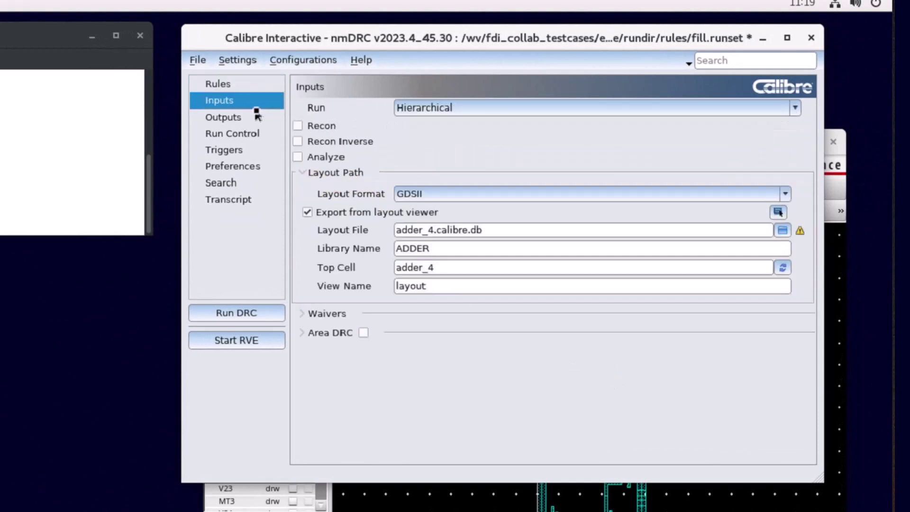
pyautogui.click(242, 118)
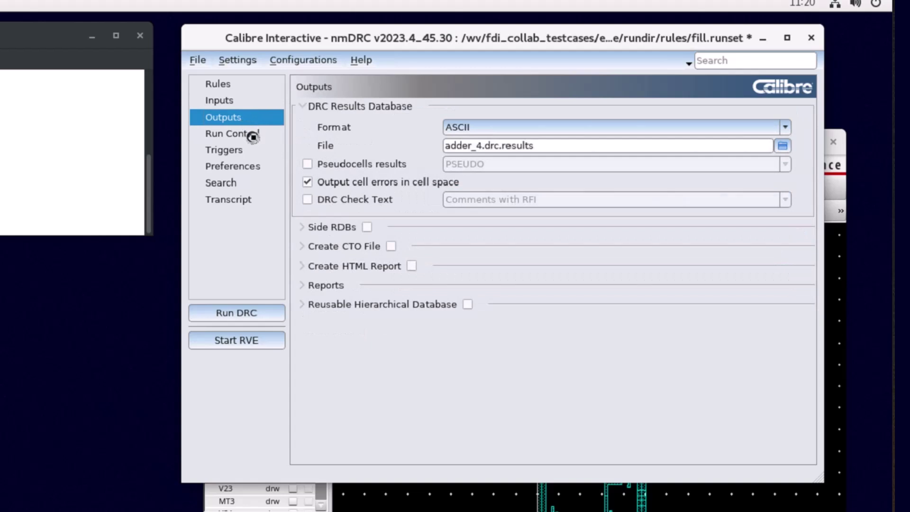
pyautogui.click(254, 134)
# Run the fill DRC on adder_4 and highlight the transcript line reporting 435 DFM RDB results
pyautogui.click(250, 317)
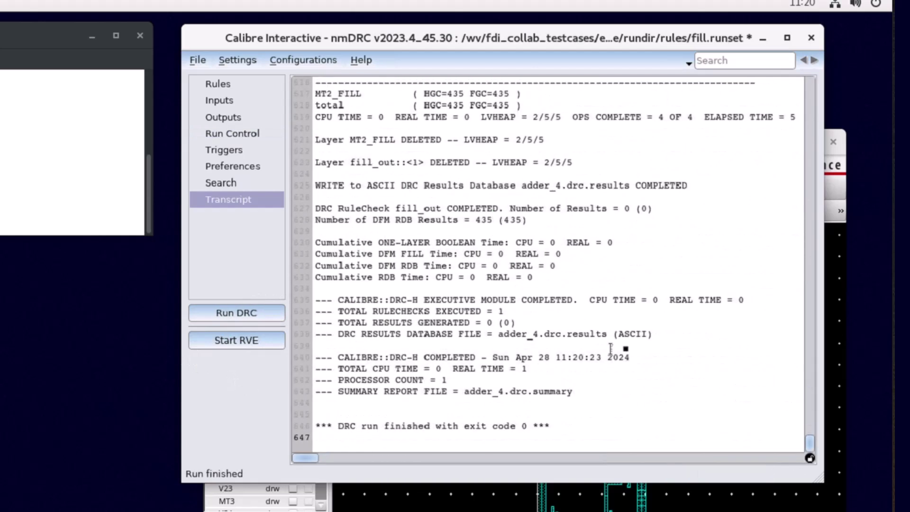
pyautogui.click(509, 219)
pyautogui.moveTo(527, 220); pyautogui.dragTo(315, 219)
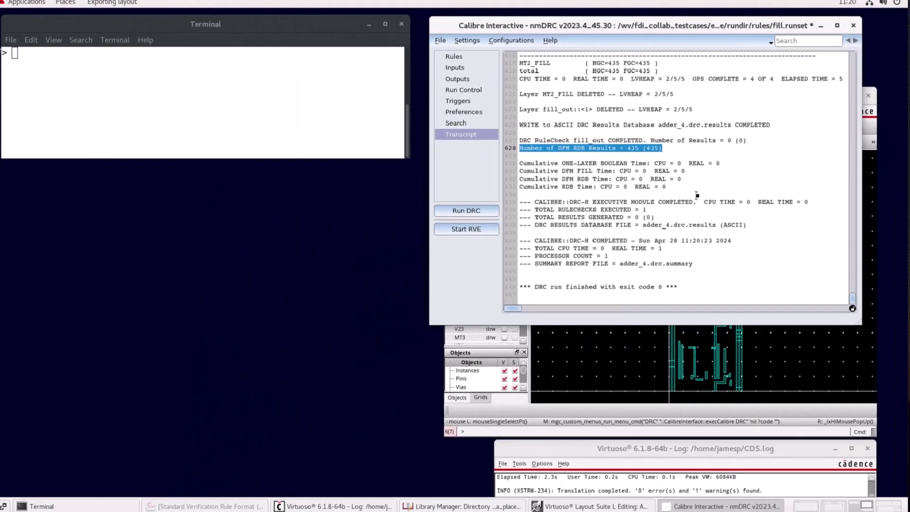
# Launch calibredrv on fill.oas from the terminal, completing the file name with Tab
pyautogui.click(305, 134)
pyautogui.write('c')
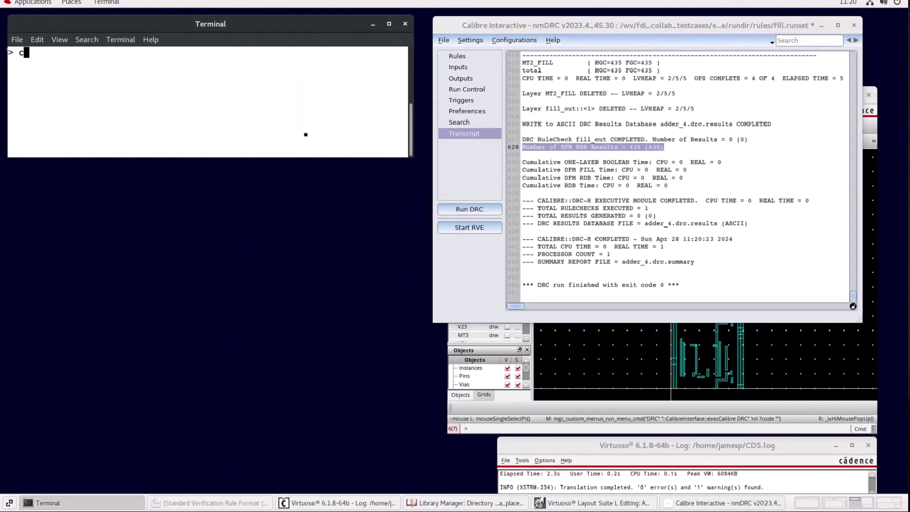
pyautogui.write('alibredrv fill.')
pyautogui.press('Tab')
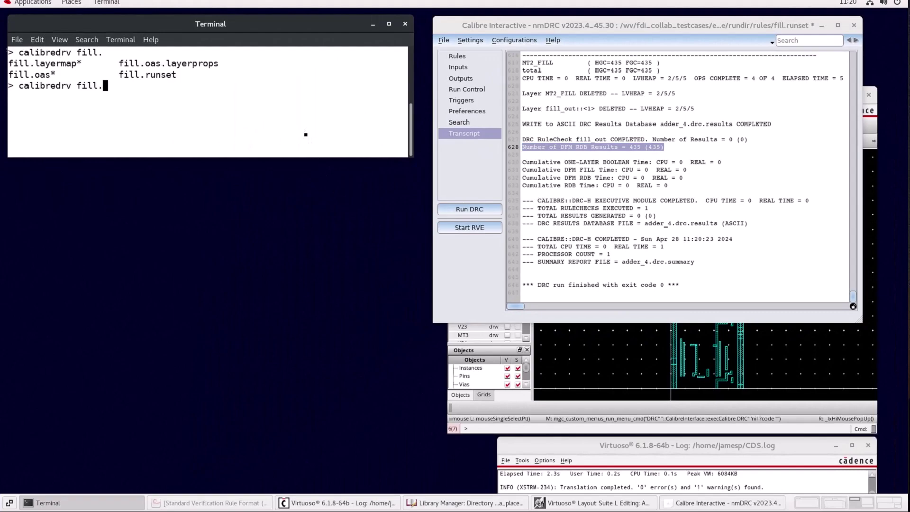
pyautogui.write('oas')
pyautogui.press('Return')
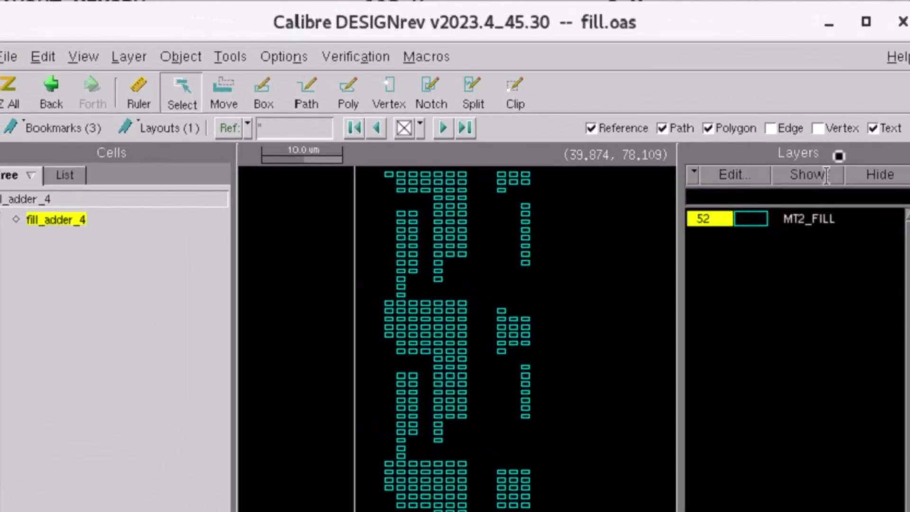
pyautogui.click(902, 22)
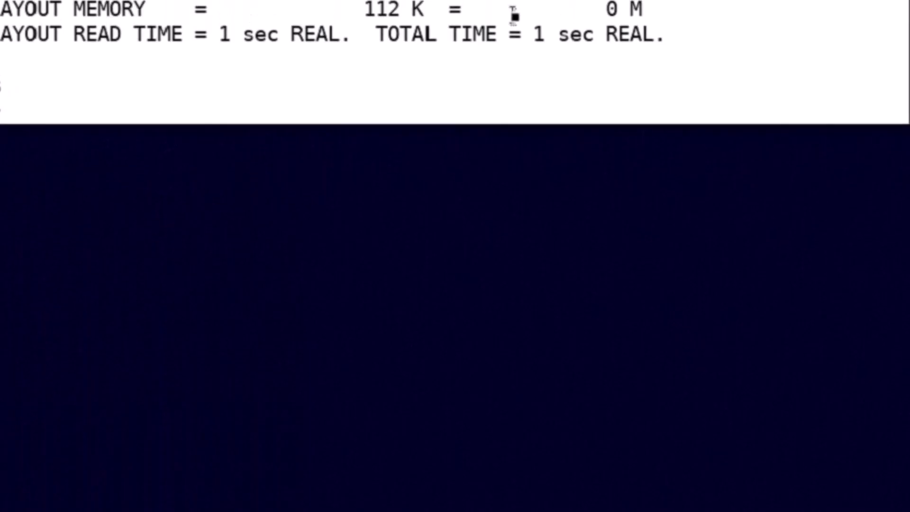
pyautogui.write('vi fi')
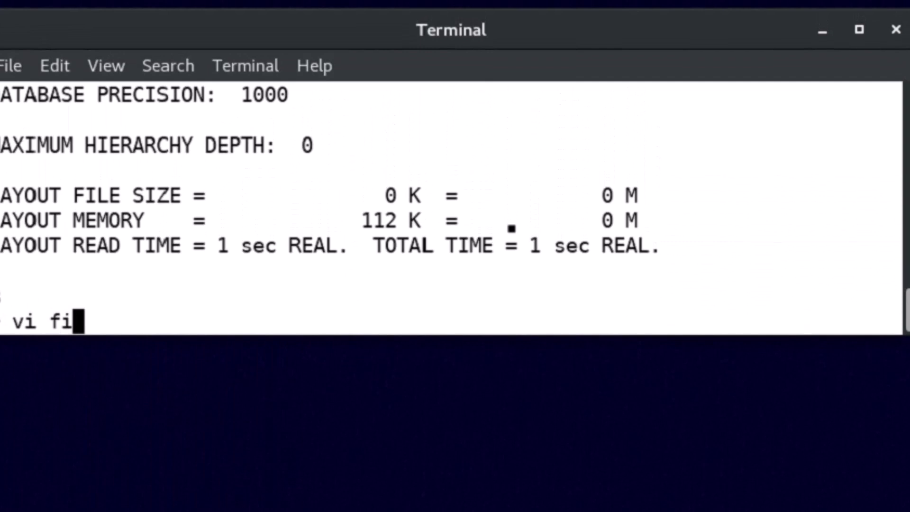
pyautogui.write('ll.layermap')
# Run 'vi fill.layermap' to view the MT2_FILL mapping to layer 52 0
pyautogui.press('Return')
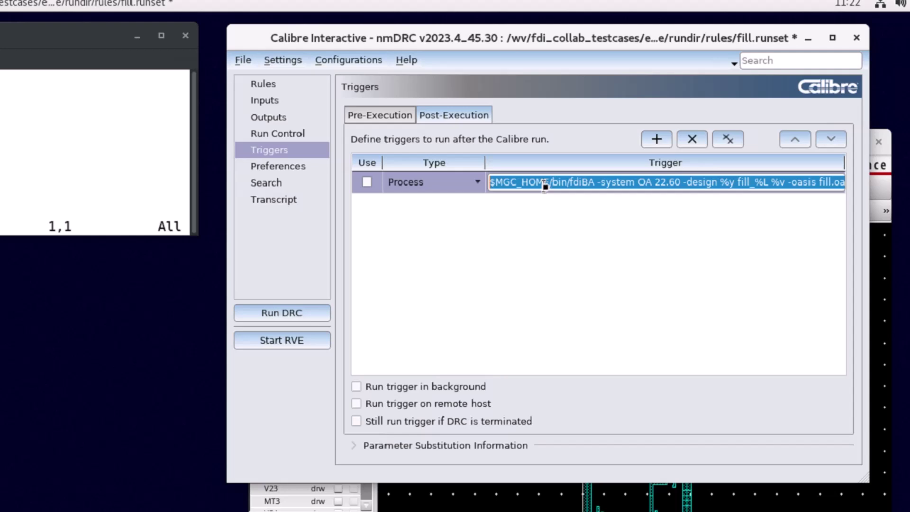
# Edit the fdiBA Process trigger command and enable it with its Use checkbox
pyautogui.click(545, 183)
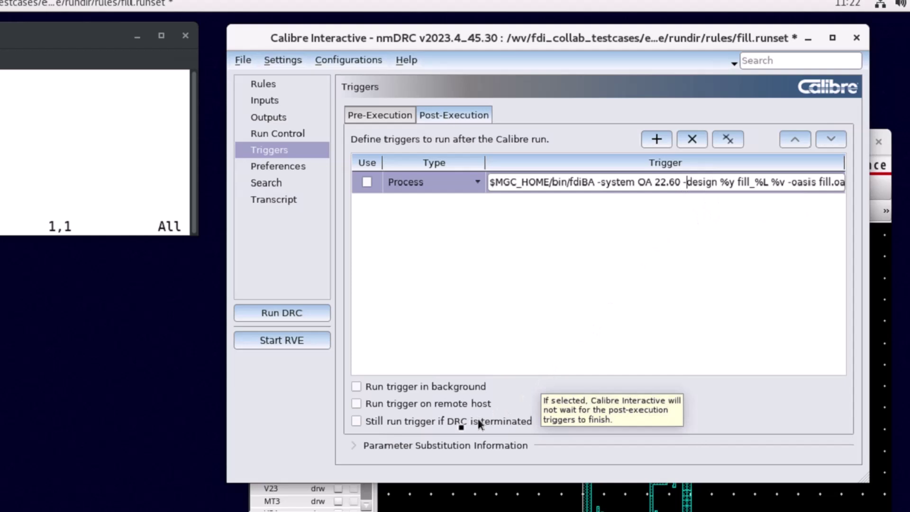
pyautogui.click(355, 447)
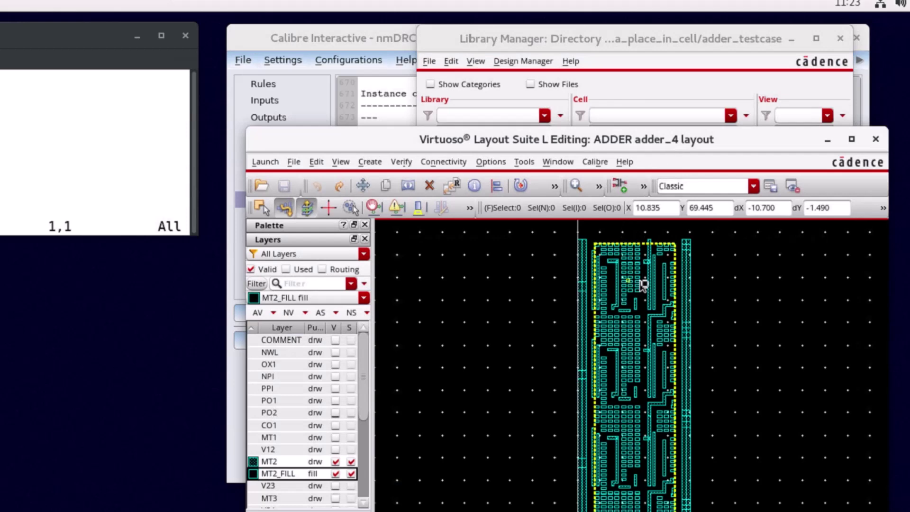
# Zoom in, Descend Edit into the fill_adder_4 instance, and dismiss the changed-on-disk warning
pyautogui.moveTo(559, 244); pyautogui.dragTo(700, 343, button='right')
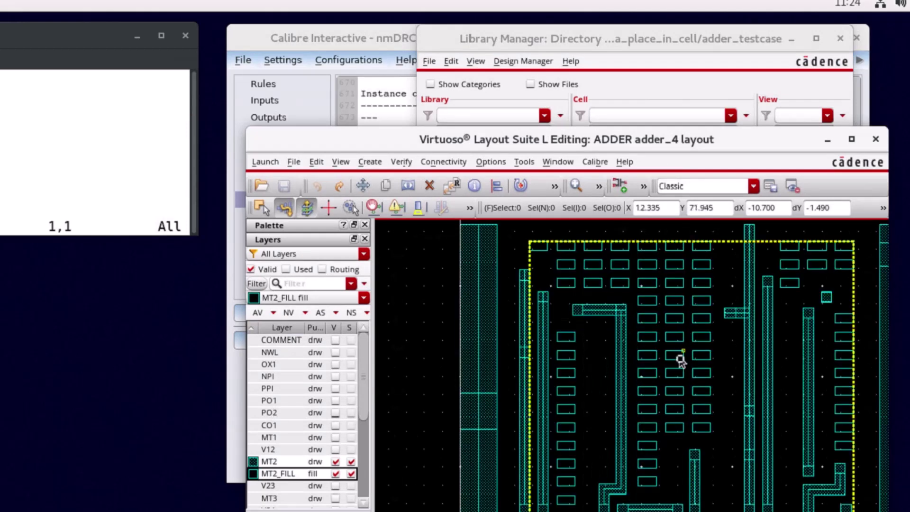
pyautogui.rightClick(548, 285)
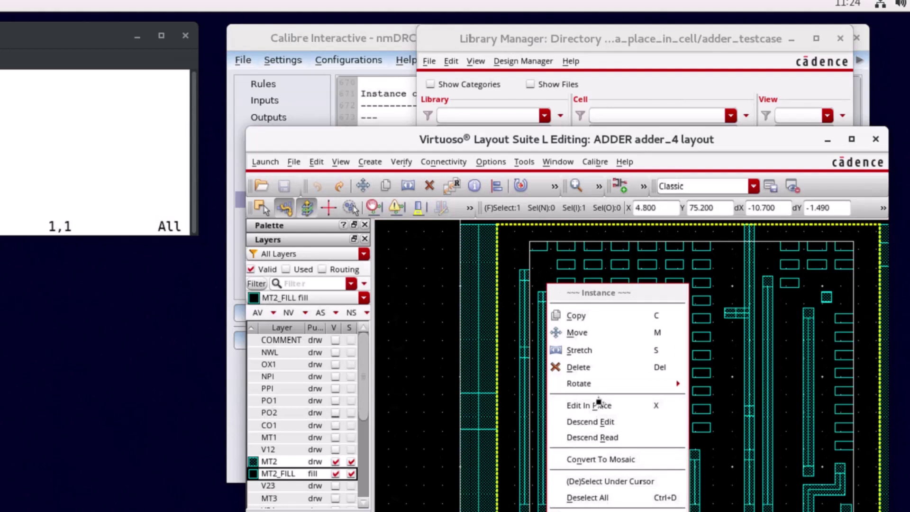
pyautogui.click(598, 421)
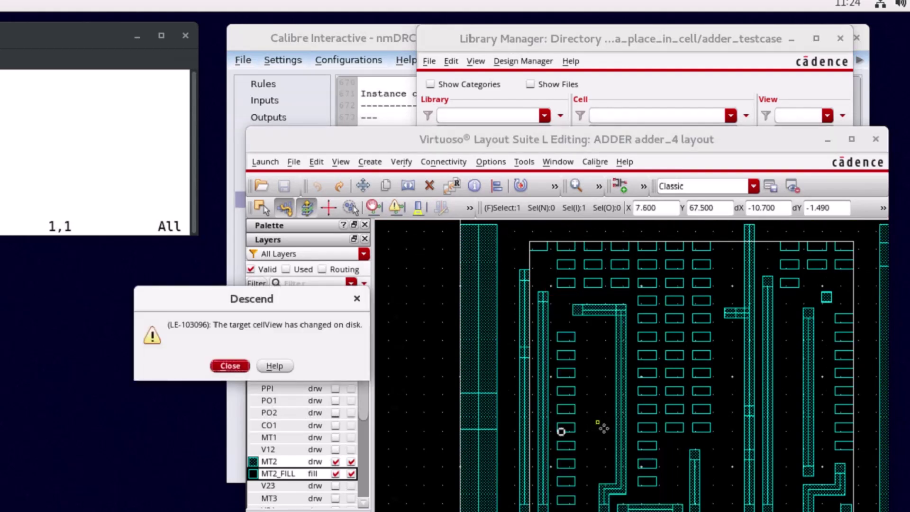
pyautogui.click(358, 301)
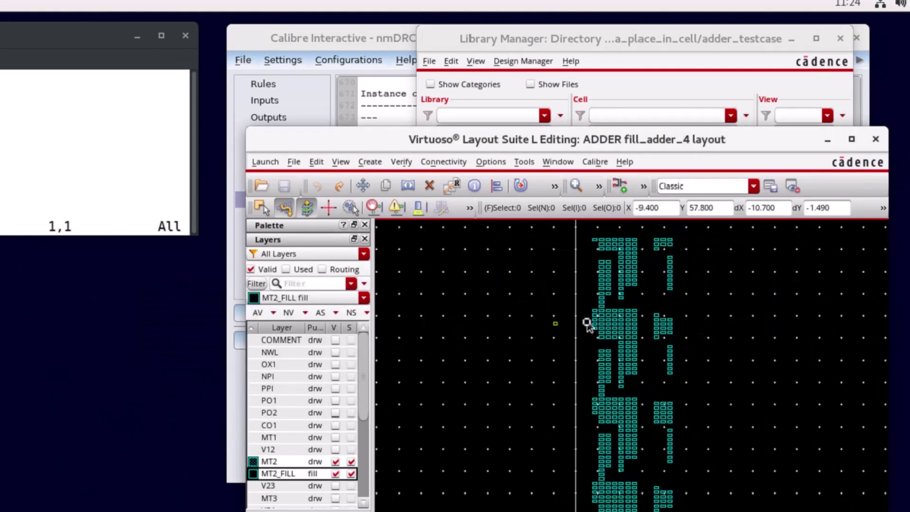